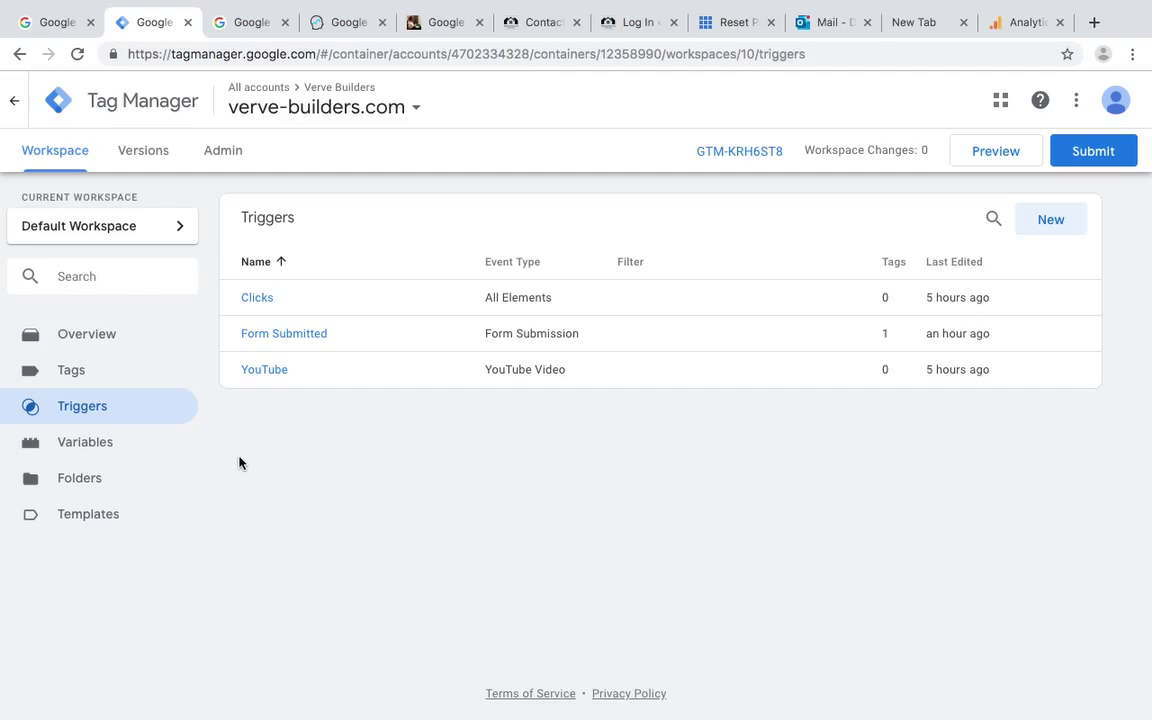
# Check the Built-In Variables settings to confirm Form ID is ticked, then close the panel.
pyautogui.click(124, 458)
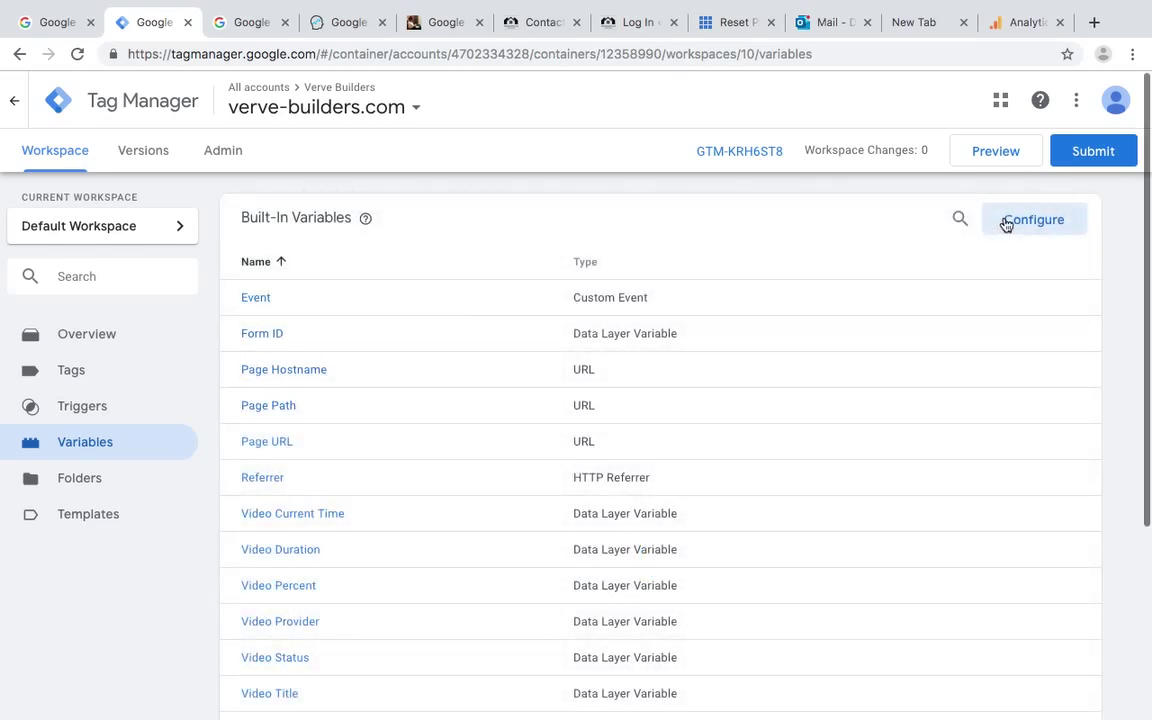
pyautogui.click(1007, 225)
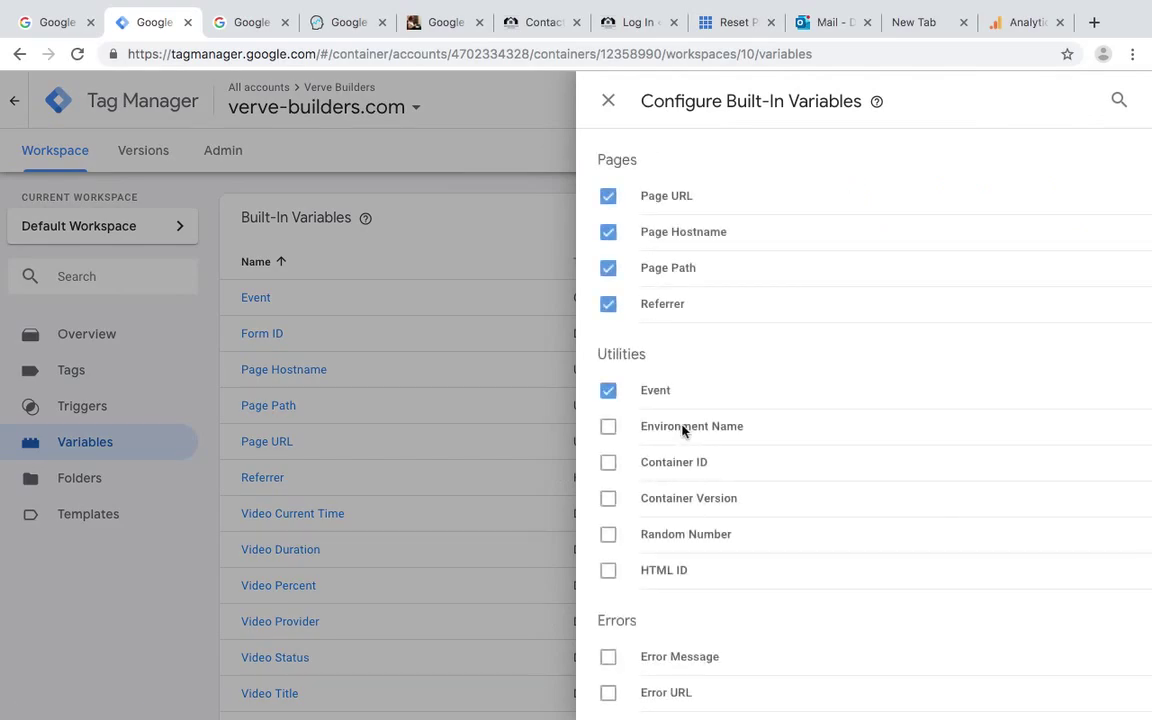
pyautogui.scroll(-10, 683, 410)
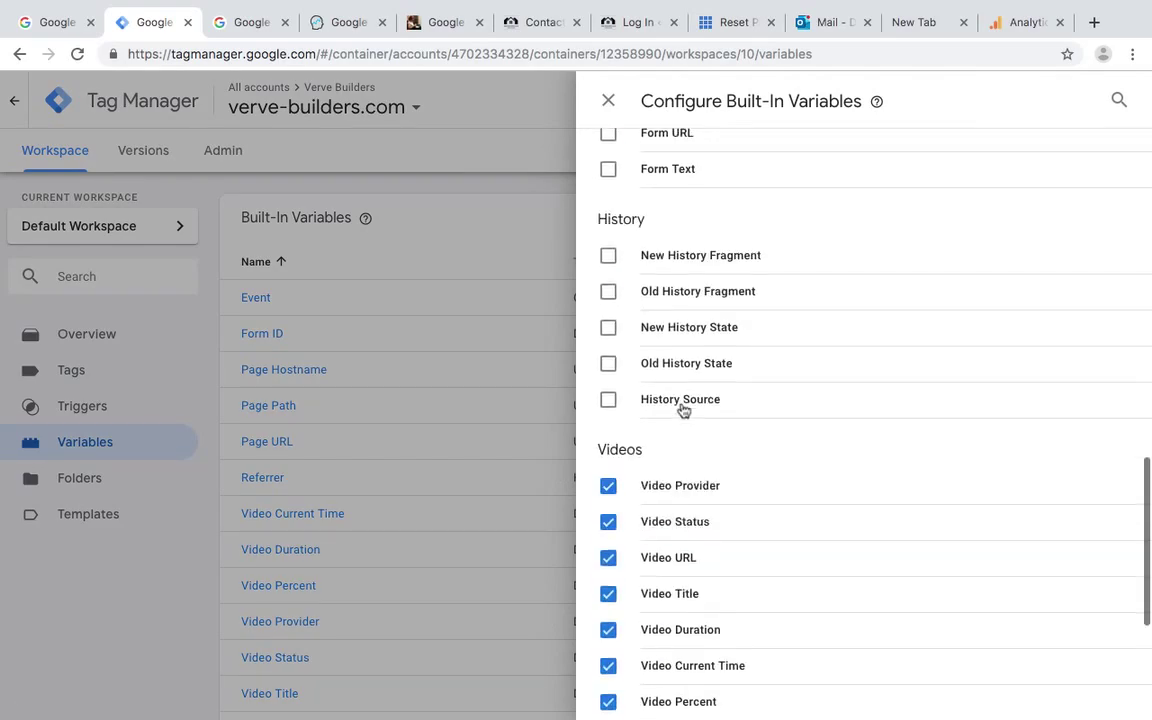
pyautogui.scroll(5, 683, 410)
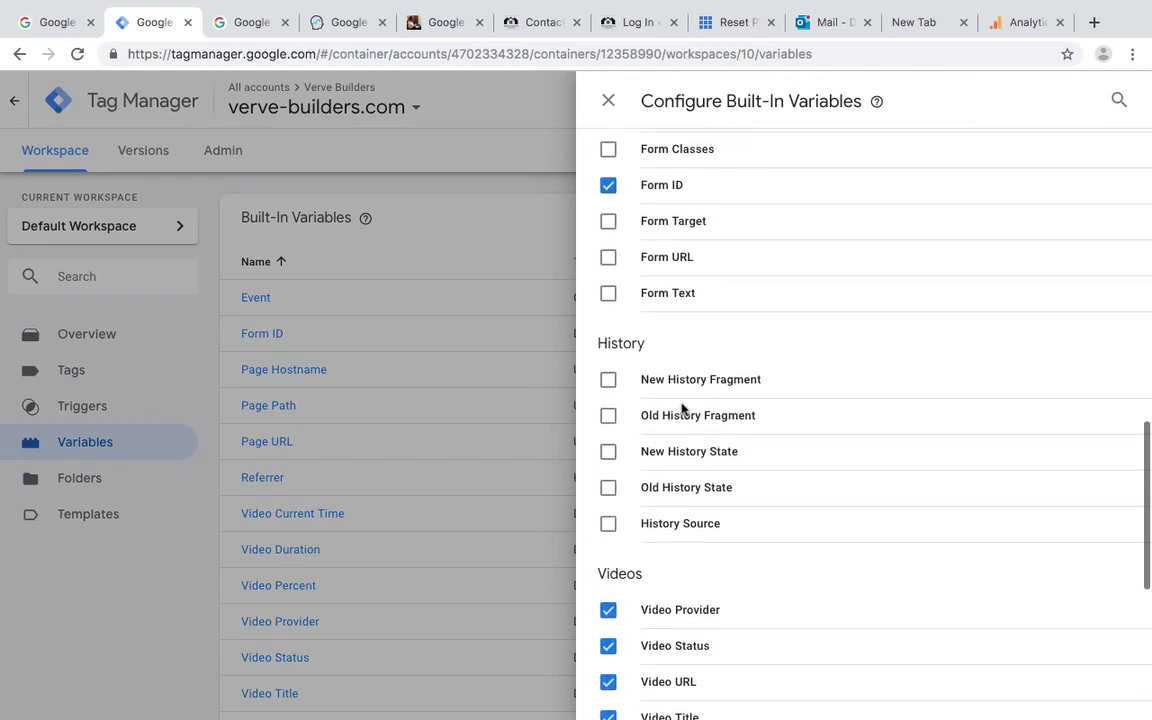
pyautogui.click(608, 101)
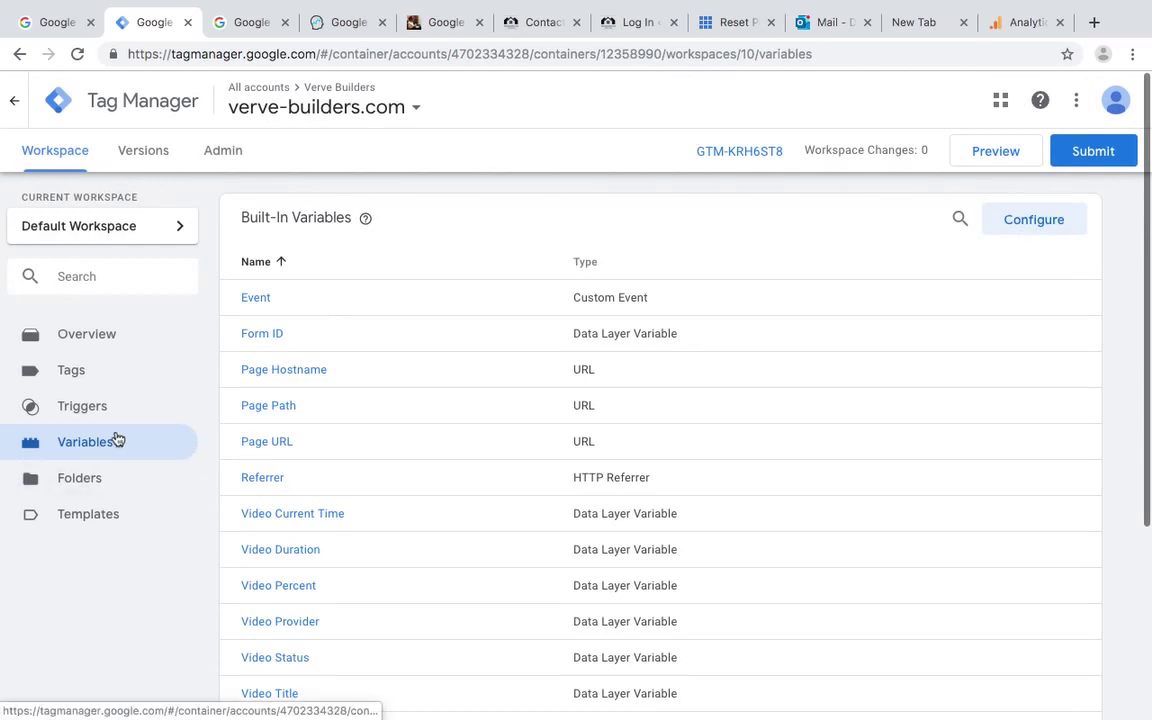
# From the Triggers list, start a new trigger named 'Form submission'.
pyautogui.click(95, 406)
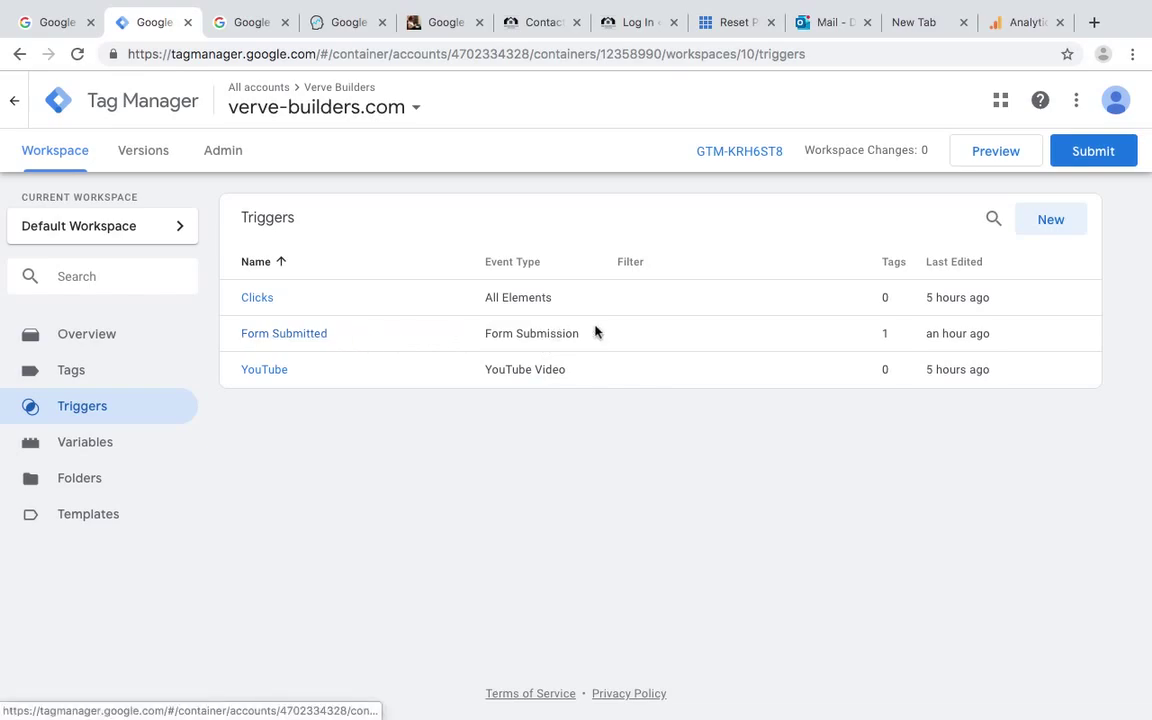
pyautogui.click(1051, 221)
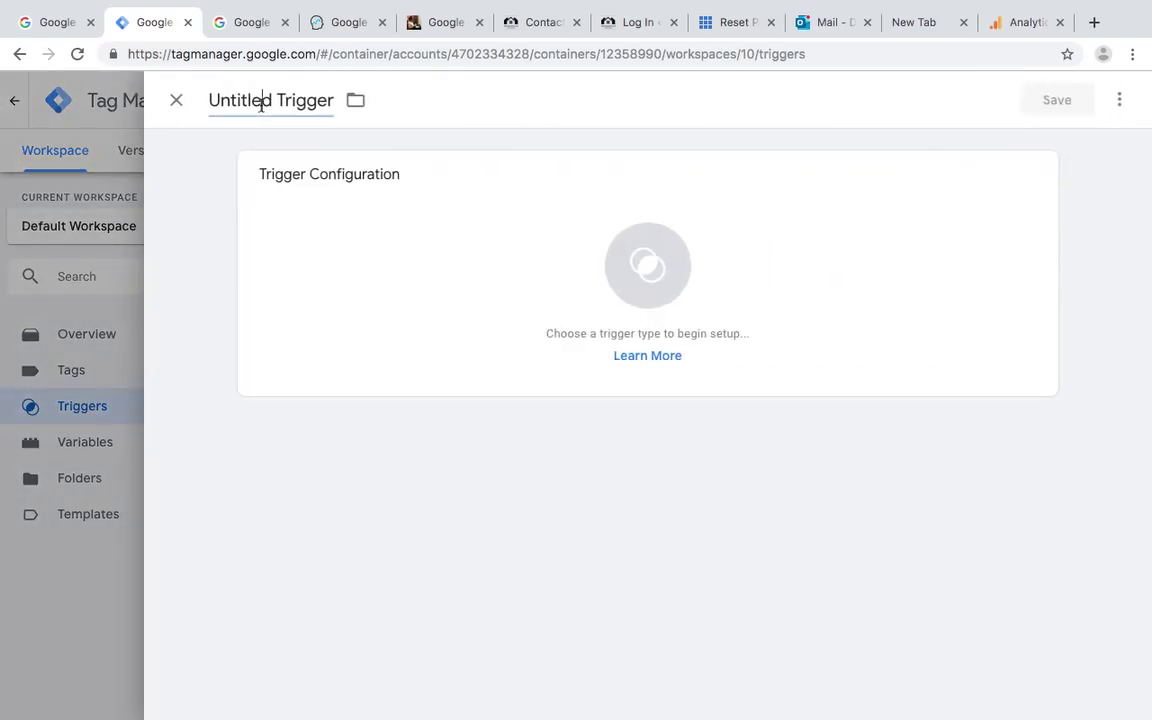
pyautogui.click(261, 104)
pyautogui.write('Form sub')
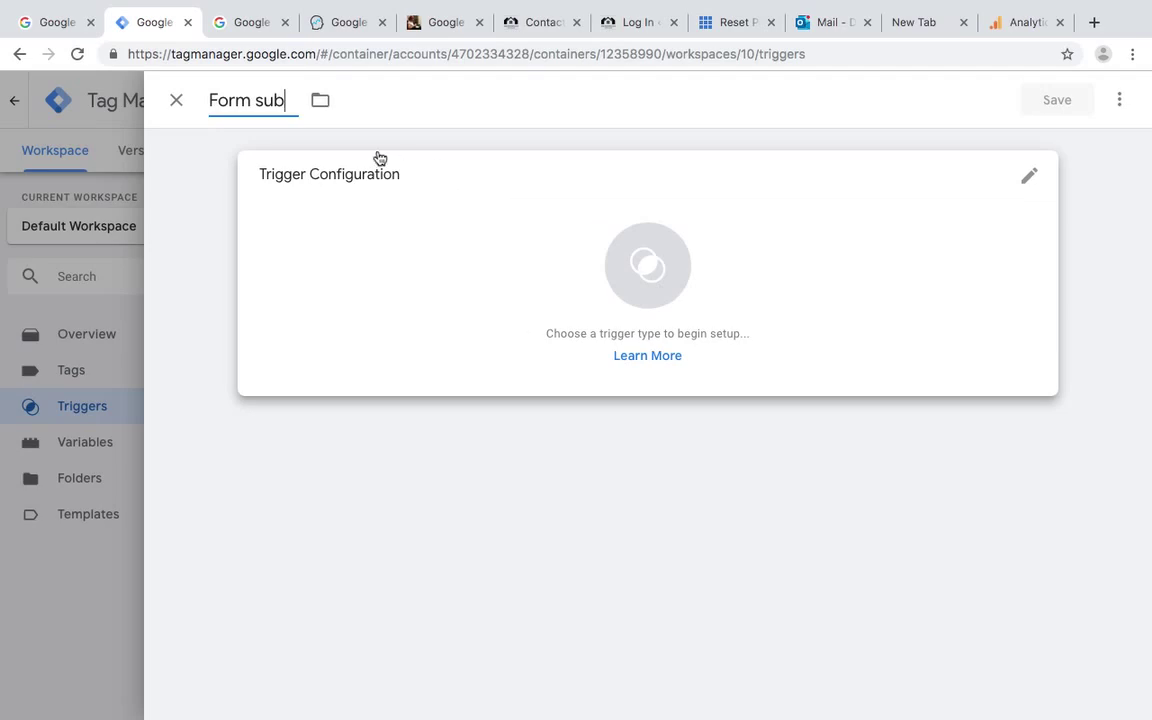
pyautogui.write('mission')
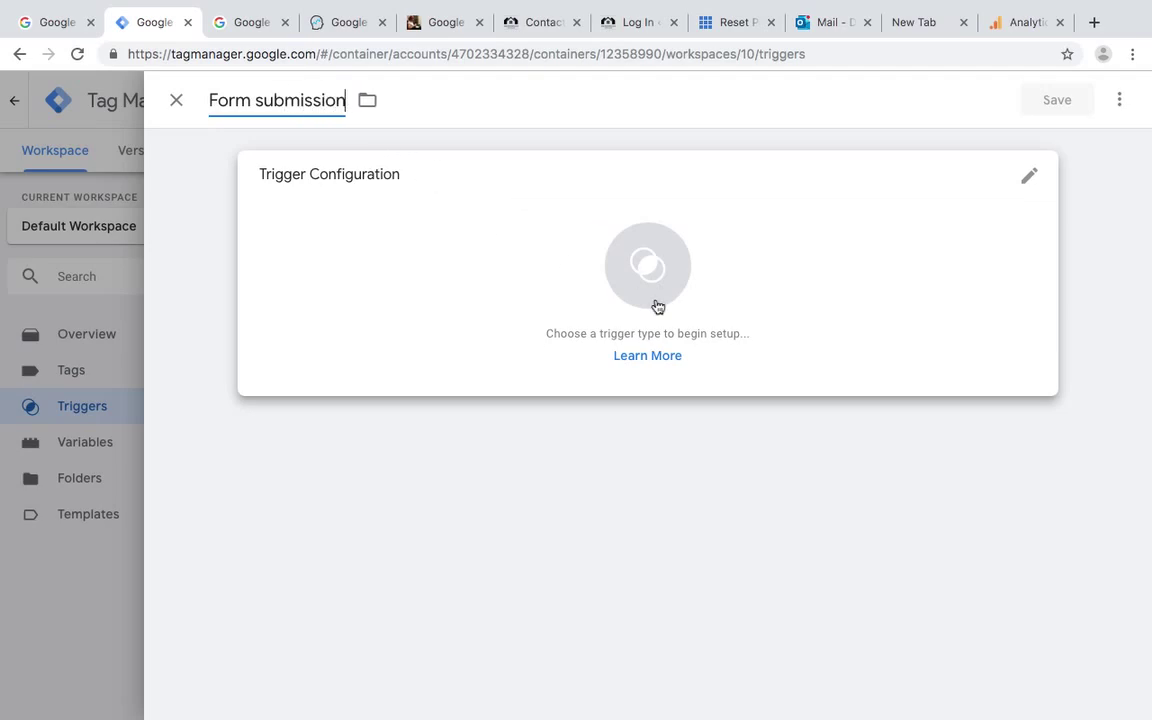
# Set the trigger type to Form Submission, then close the editor and discard the draft.
pyautogui.click(660, 257)
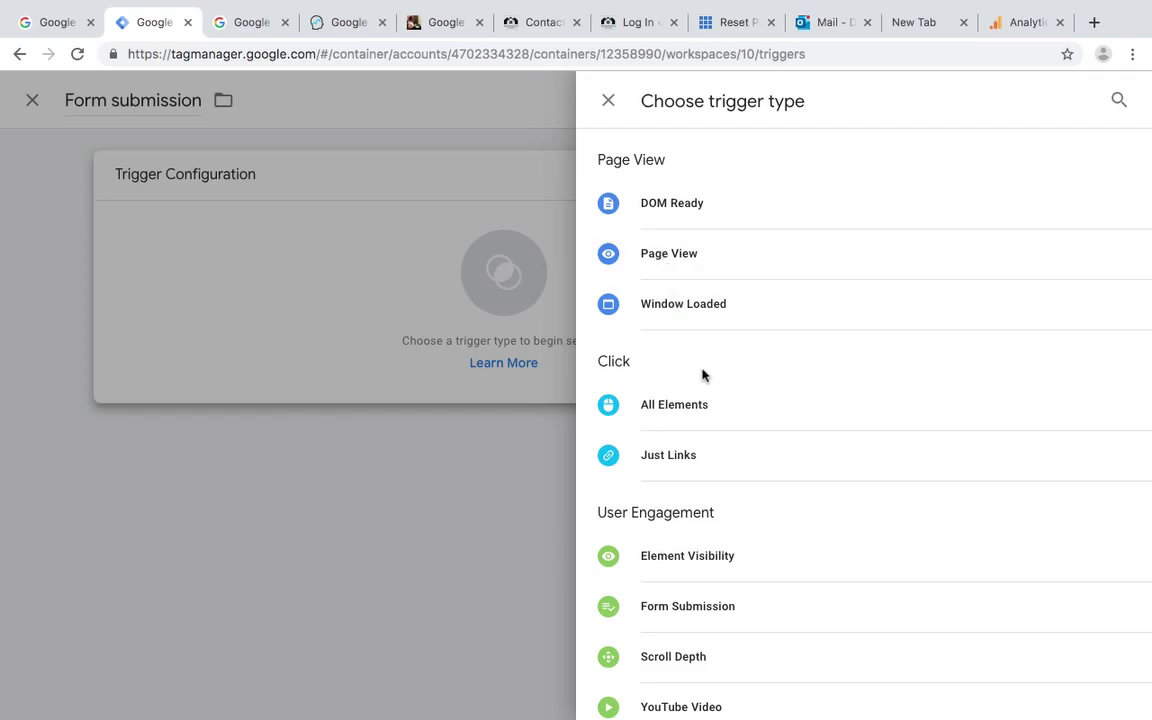
pyautogui.scroll(-1, 702, 375)
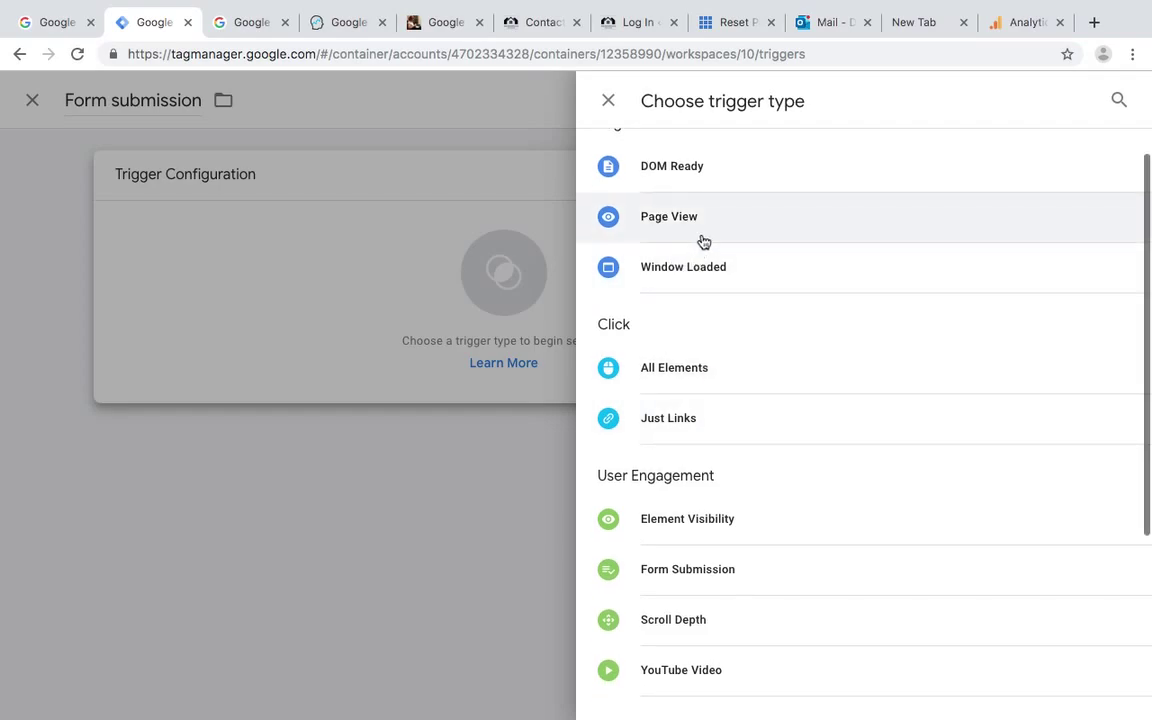
pyautogui.scroll(1, 702, 257)
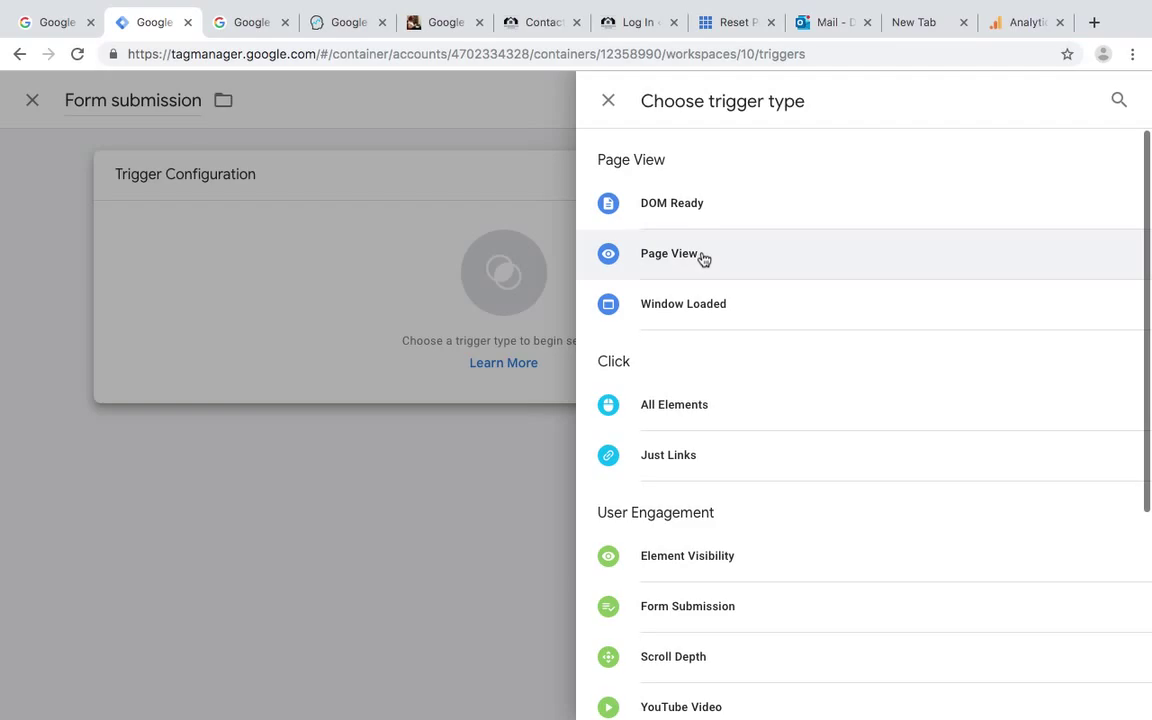
pyautogui.scroll(-5, 703, 258)
pyautogui.scroll(-1, 708, 356)
pyautogui.click(706, 357)
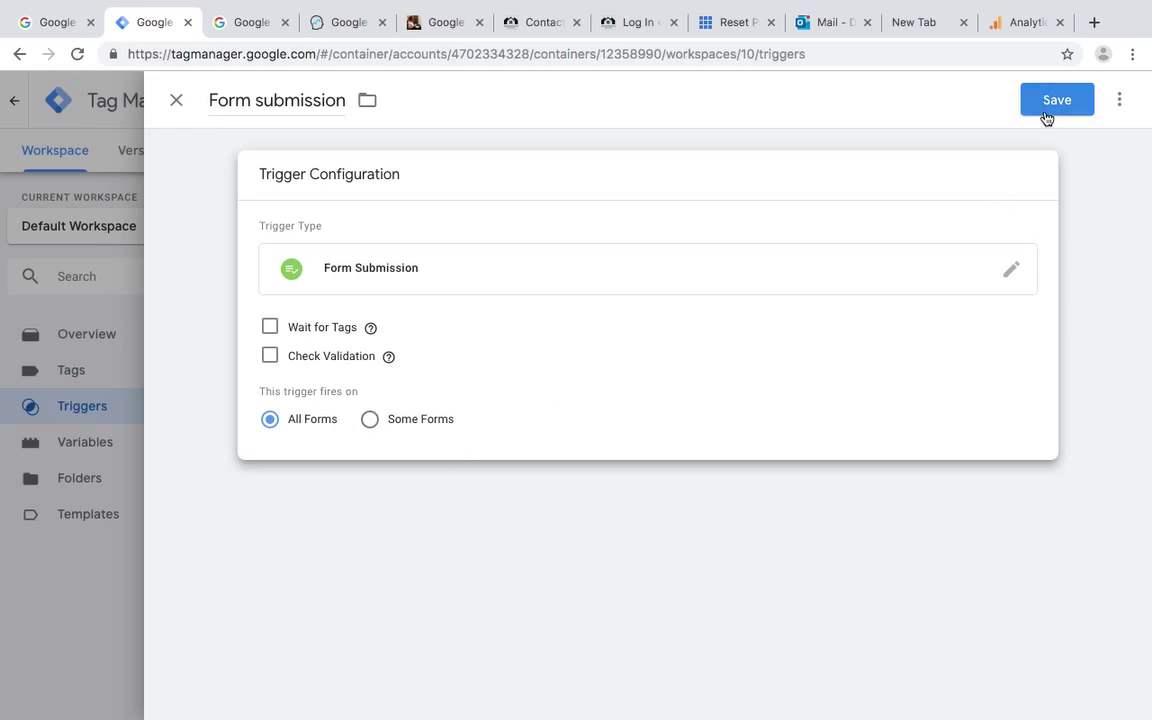
pyautogui.click(183, 104)
pyautogui.click(742, 303)
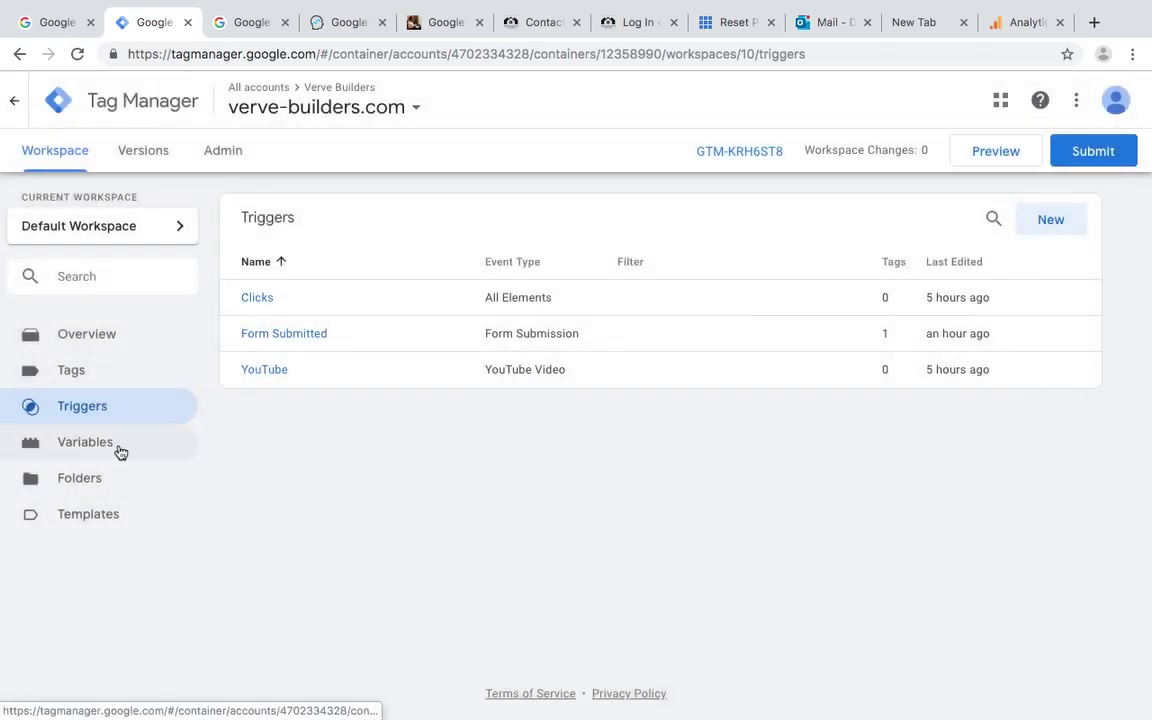
# Create a new tag named 'GA Event - Form sub' of type Google Analytics - Universal Analytics.
pyautogui.click(92, 386)
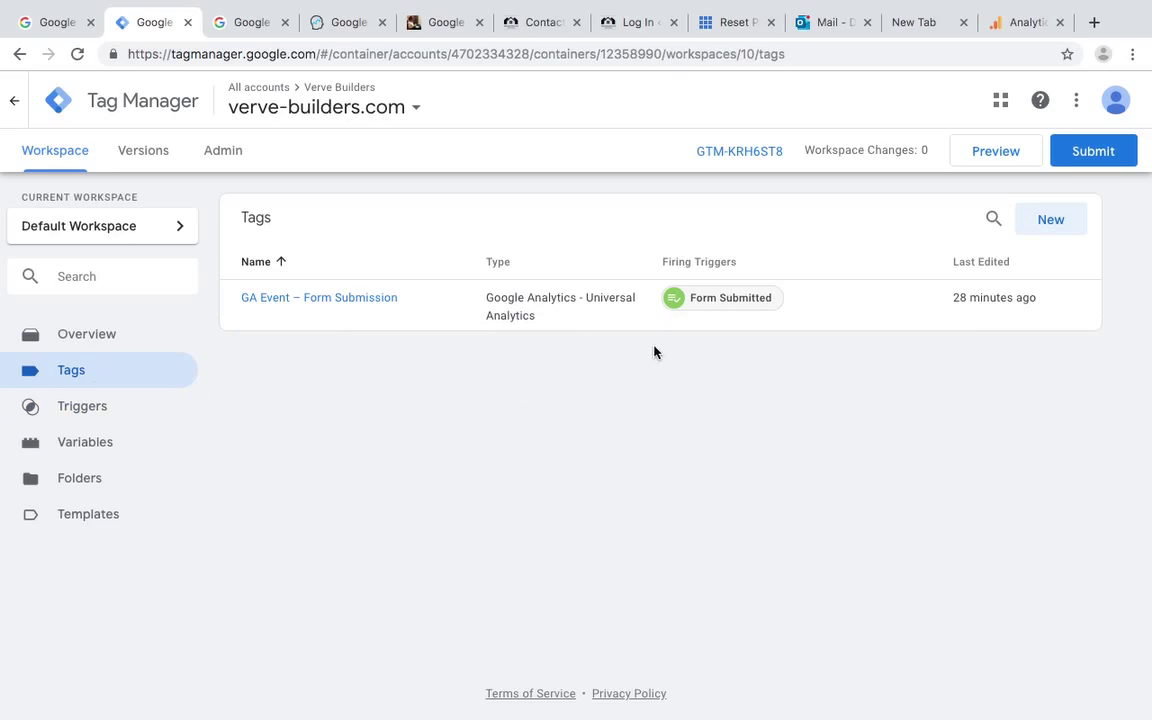
pyautogui.click(1044, 234)
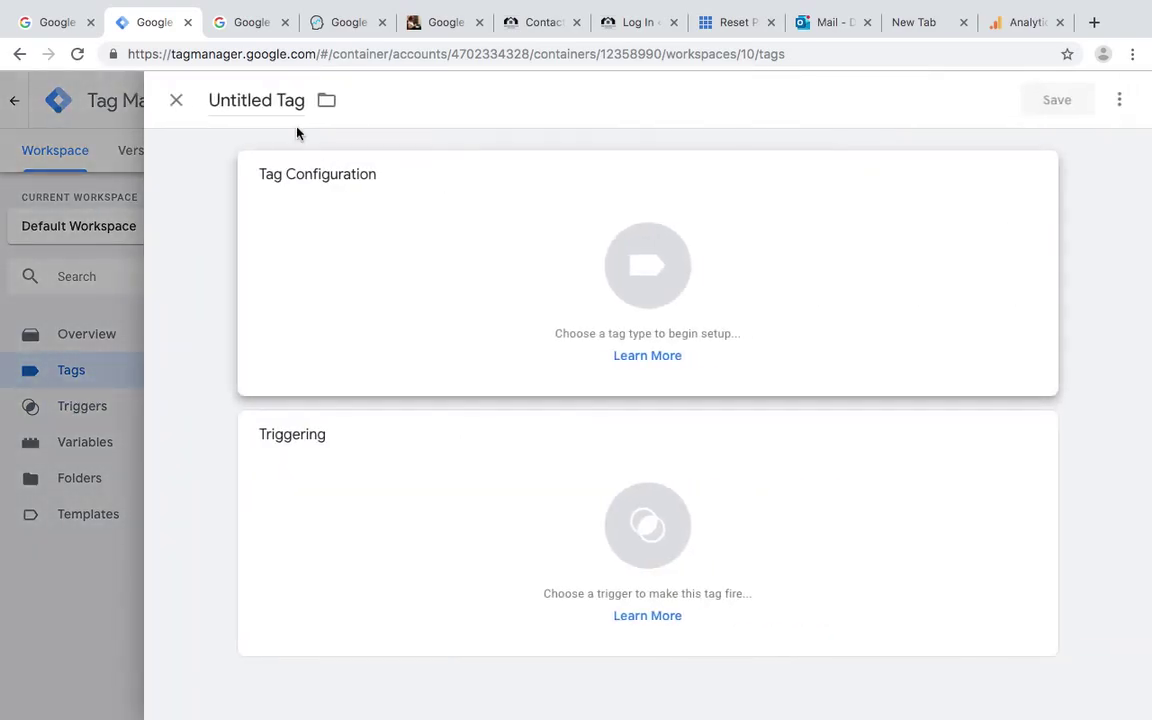
pyautogui.click(275, 101)
pyautogui.write('GA')
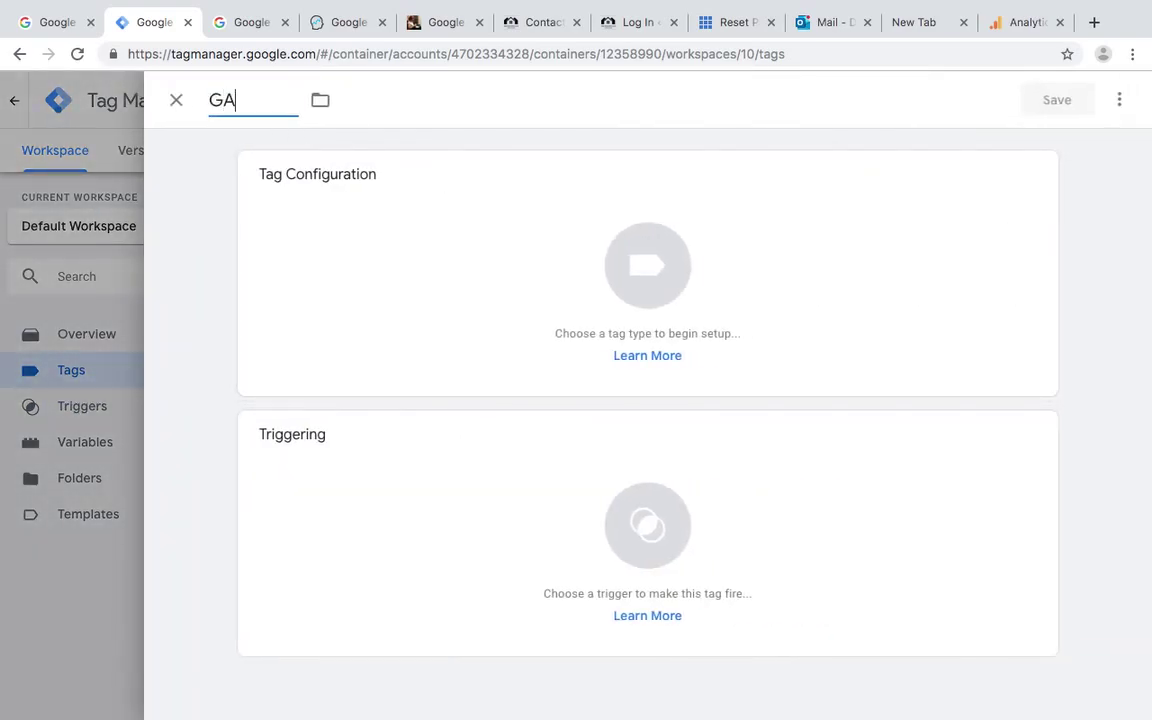
pyautogui.write(' Event - Form sub')
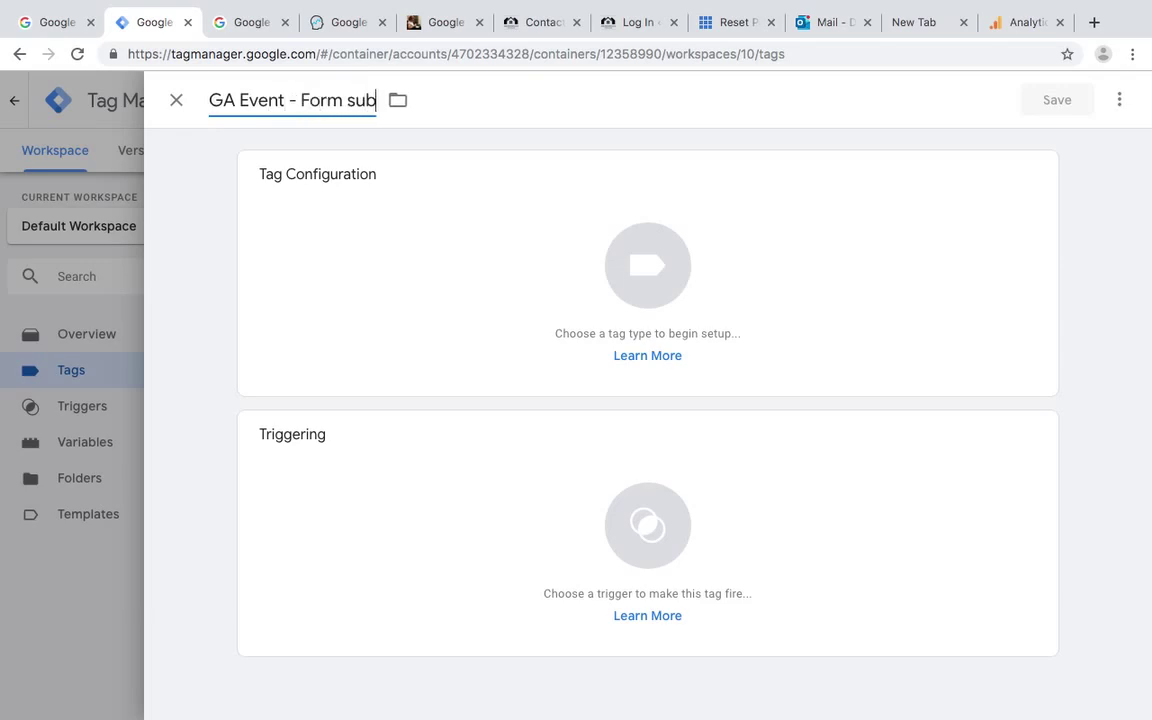
pyautogui.click(649, 272)
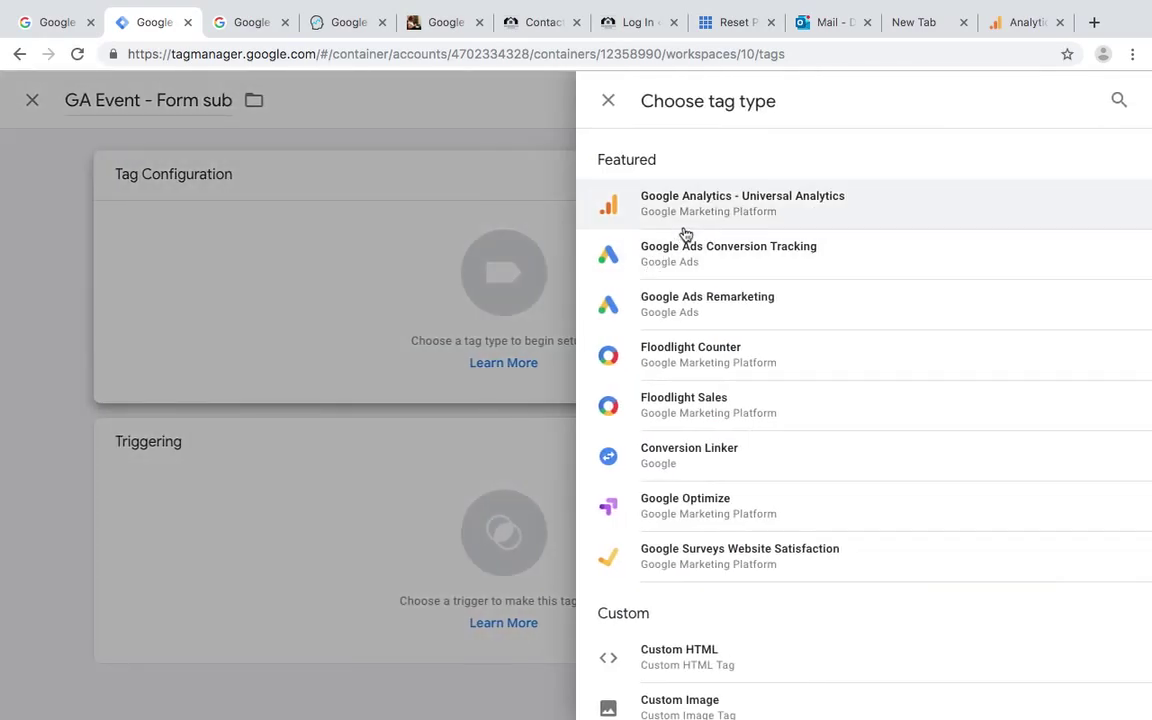
pyautogui.click(683, 226)
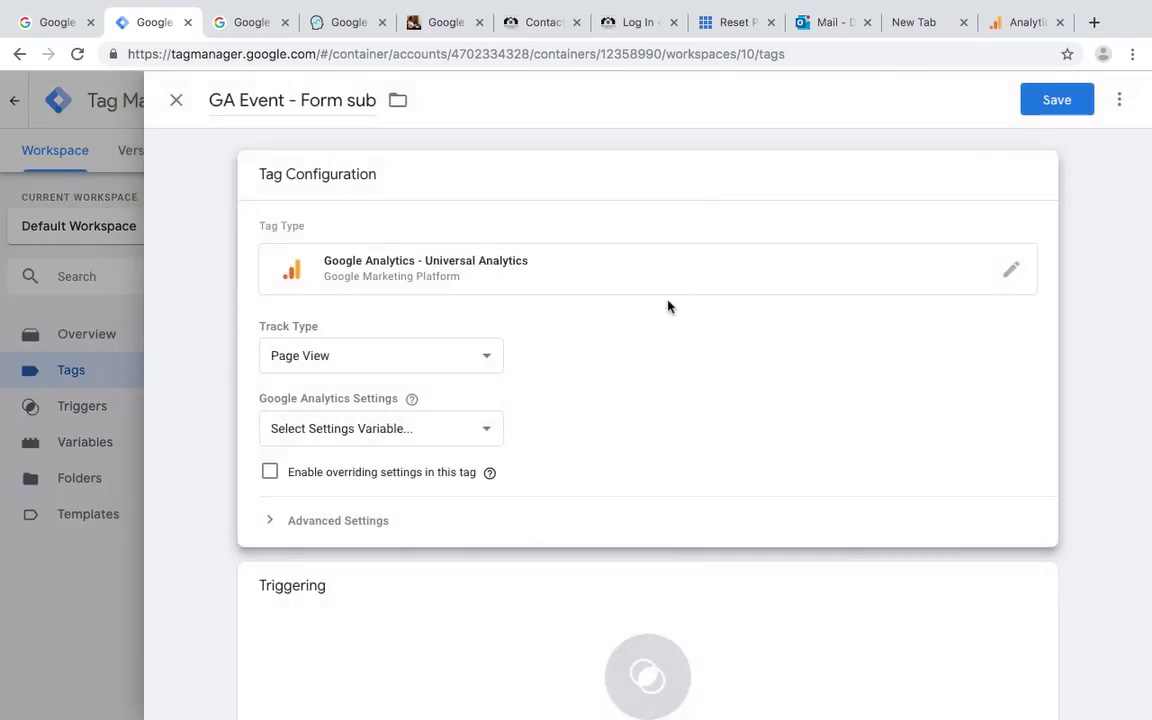
# Set Track Type to Event with category 'Leads' and action 'Form submitted'.
pyautogui.click(483, 362)
pyautogui.click(413, 385)
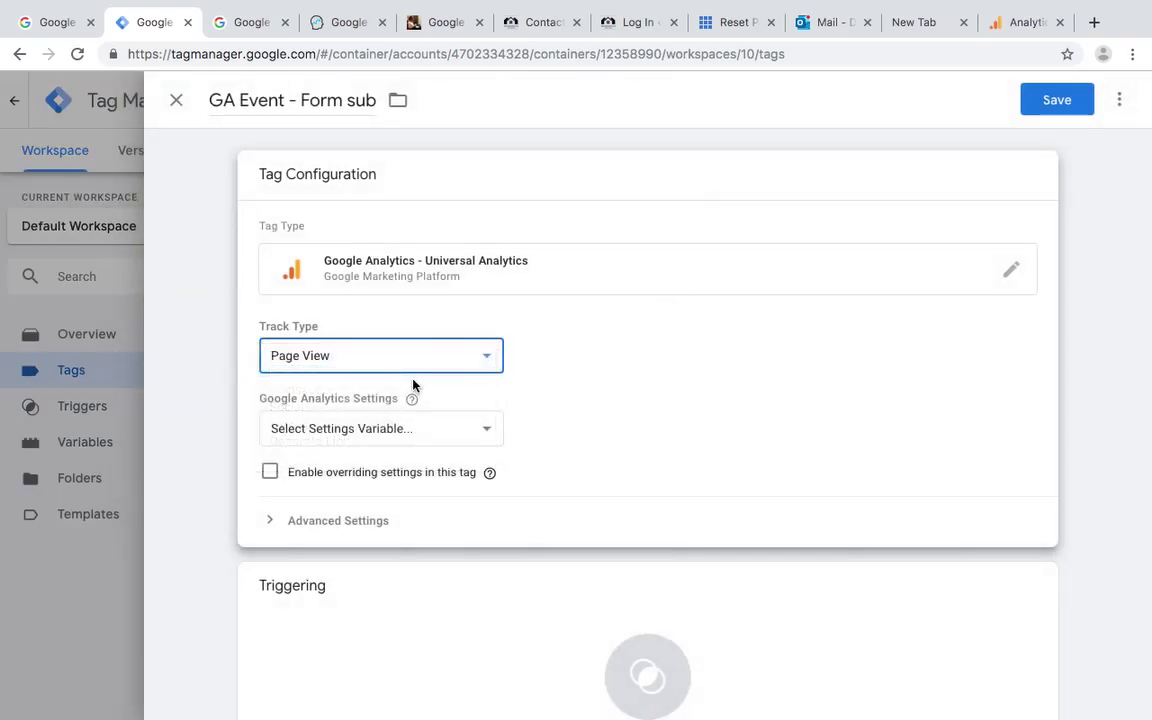
pyautogui.scroll(-1, 391, 406)
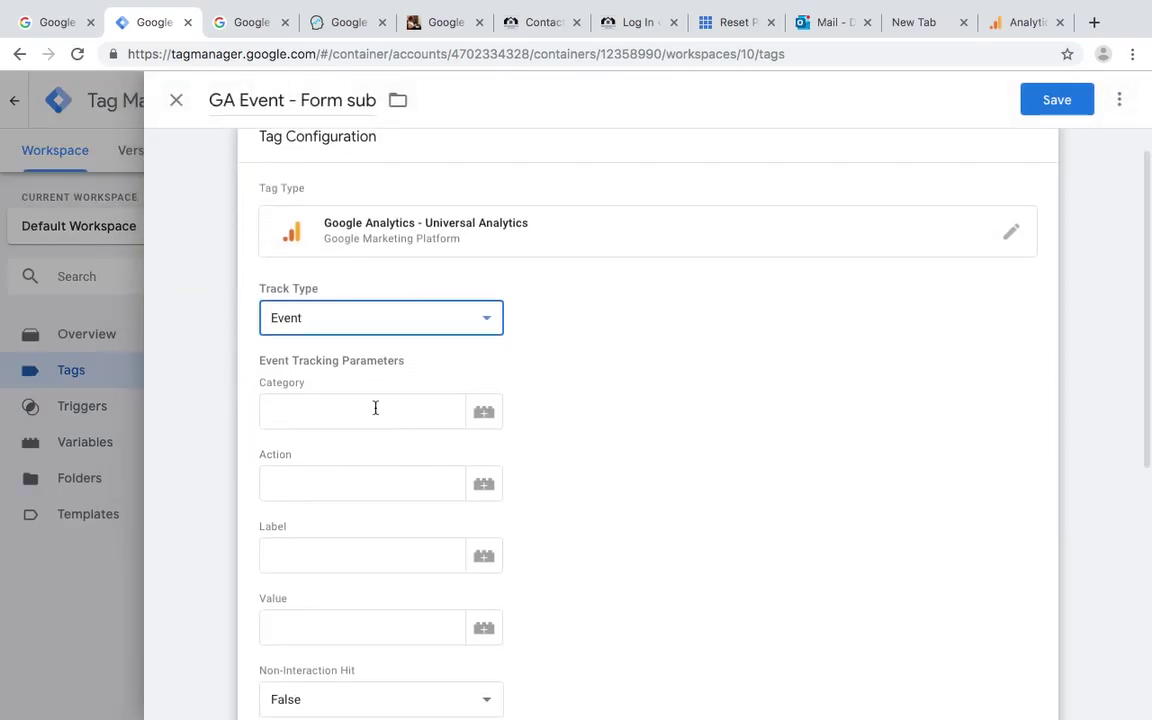
pyautogui.click(375, 408)
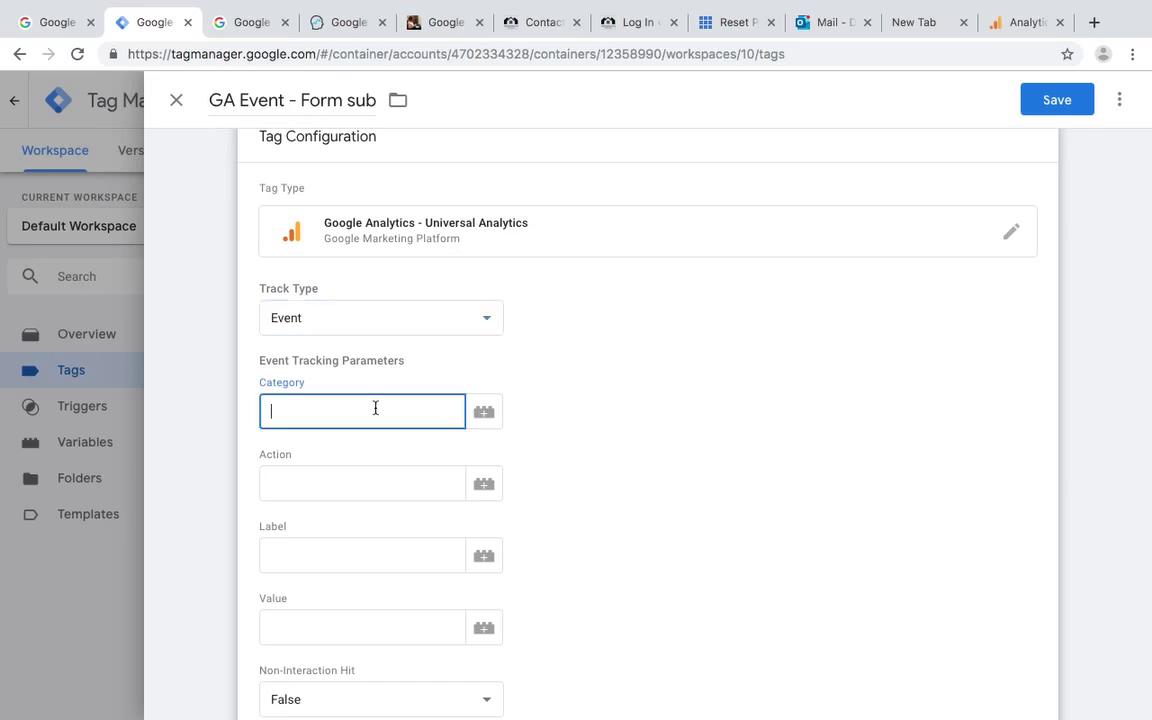
pyautogui.write('Leads')
pyautogui.click(340, 487)
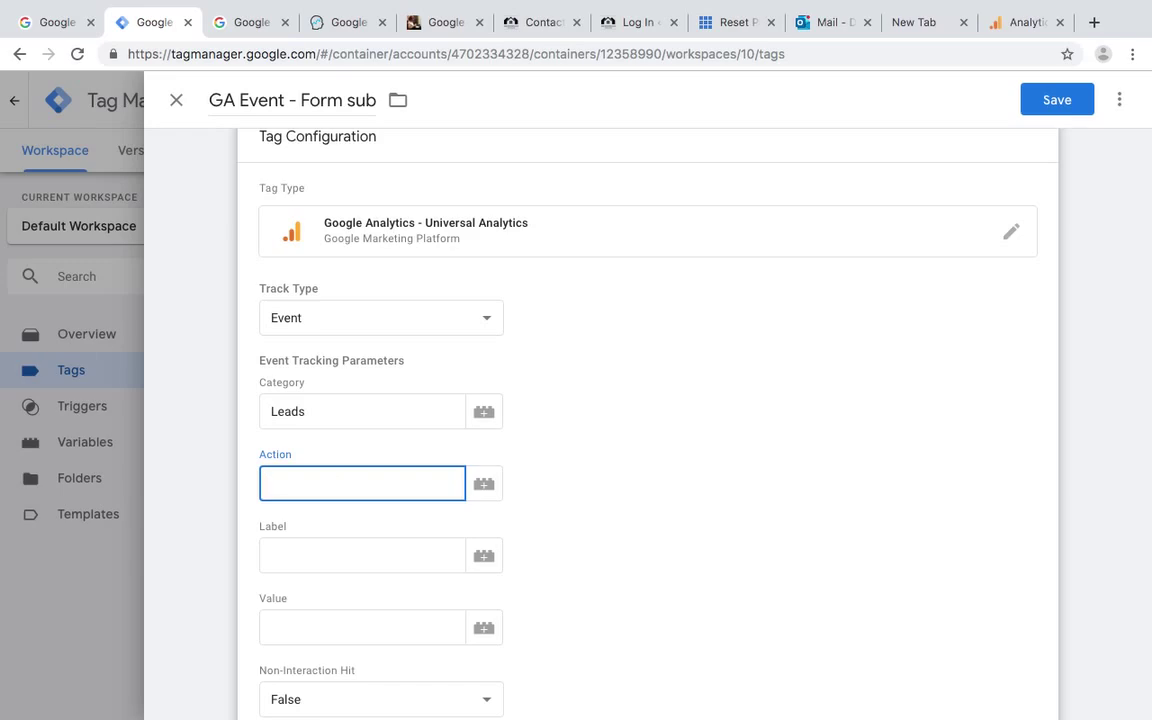
pyautogui.write('Form submitted')
pyautogui.click(318, 560)
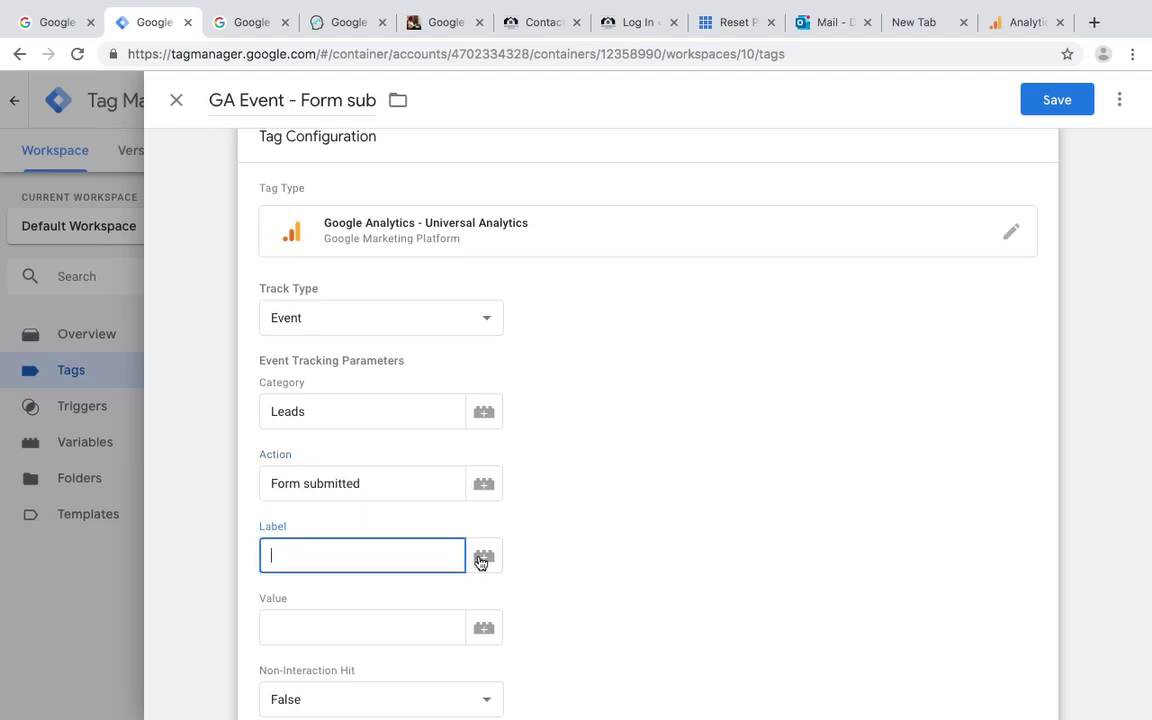
# Set the event label to {{Form ID}} and fire the tag on the Form Submitted trigger.
pyautogui.click(484, 557)
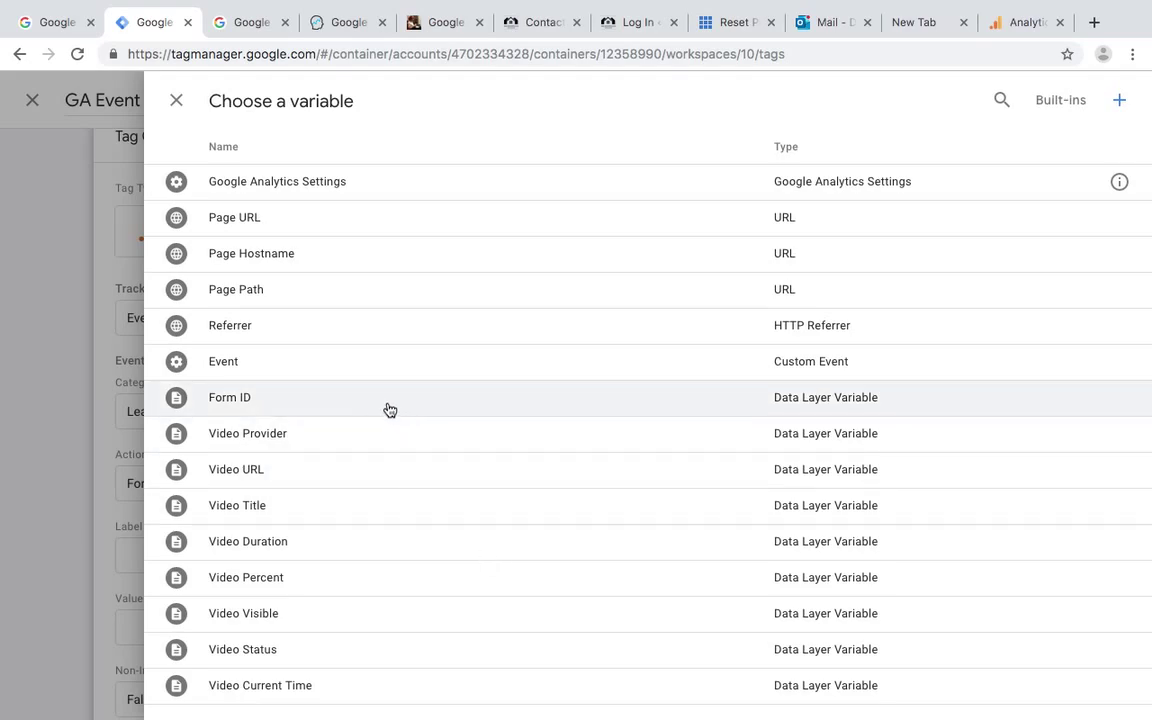
pyautogui.click(390, 410)
pyautogui.scroll(-3, 555, 435)
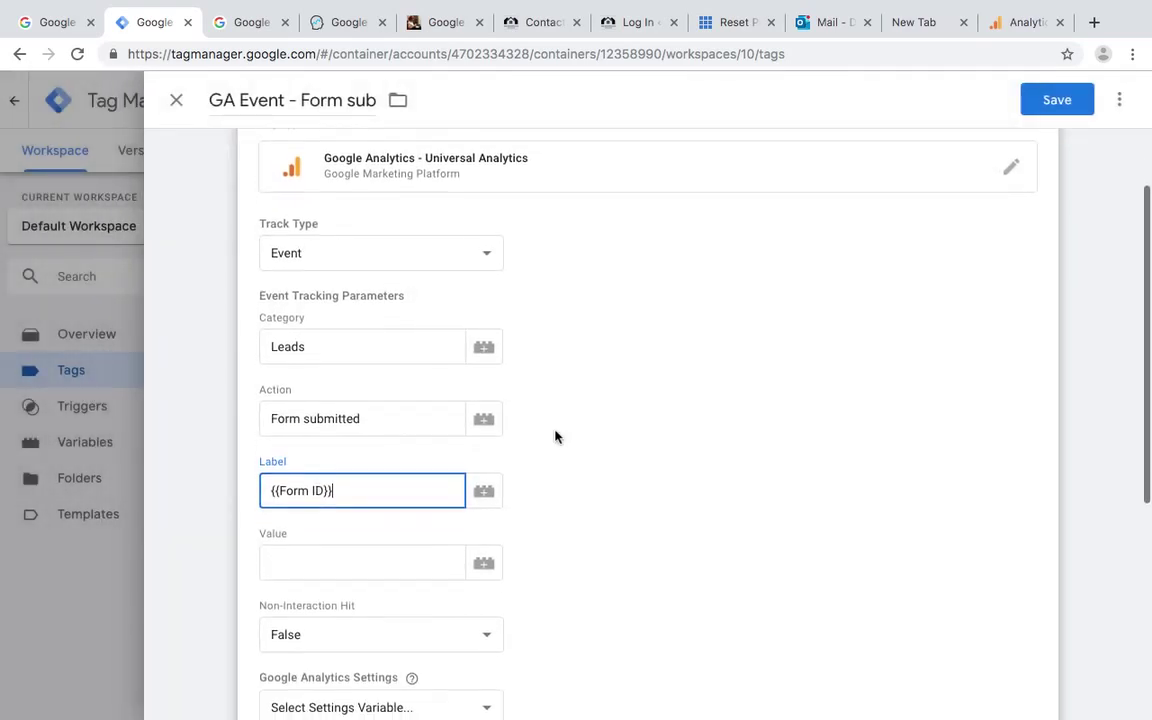
pyautogui.scroll(-5, 555, 436)
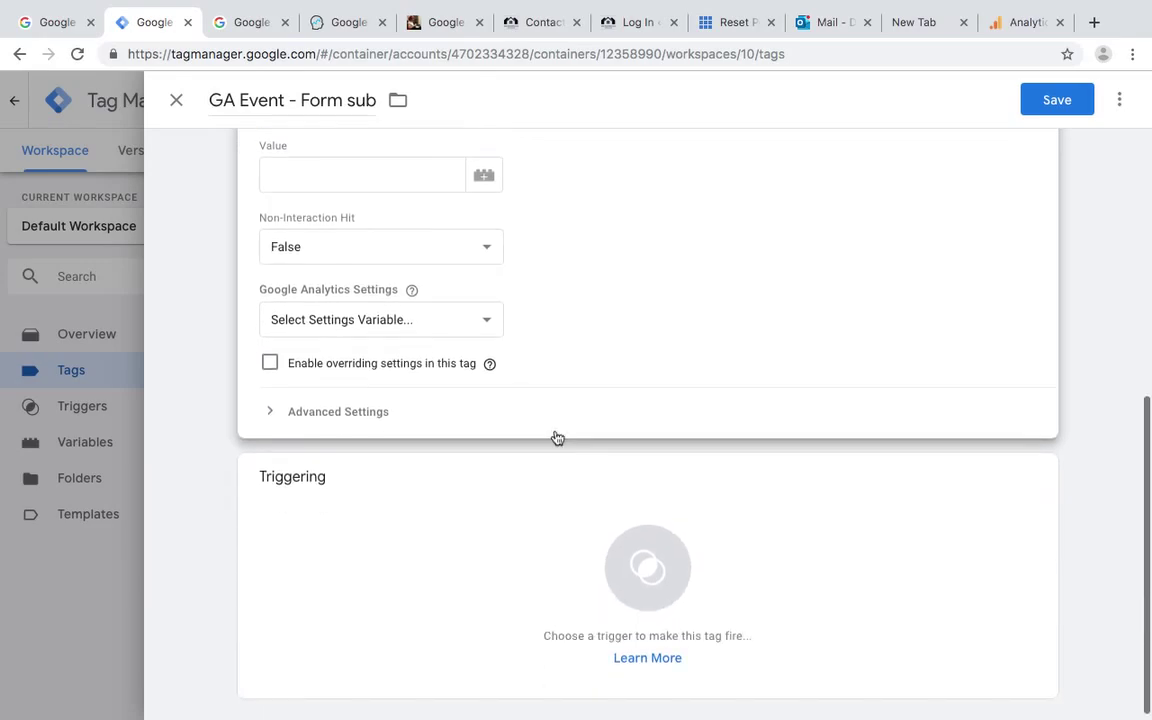
pyautogui.click(655, 577)
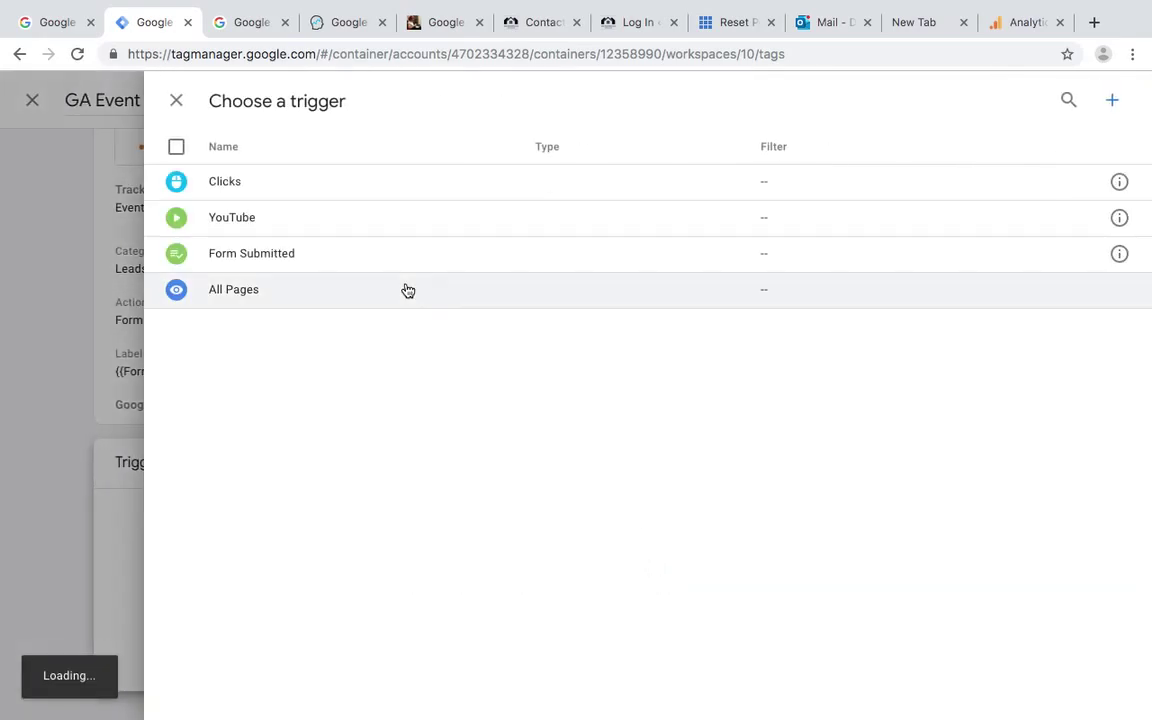
pyautogui.click(368, 263)
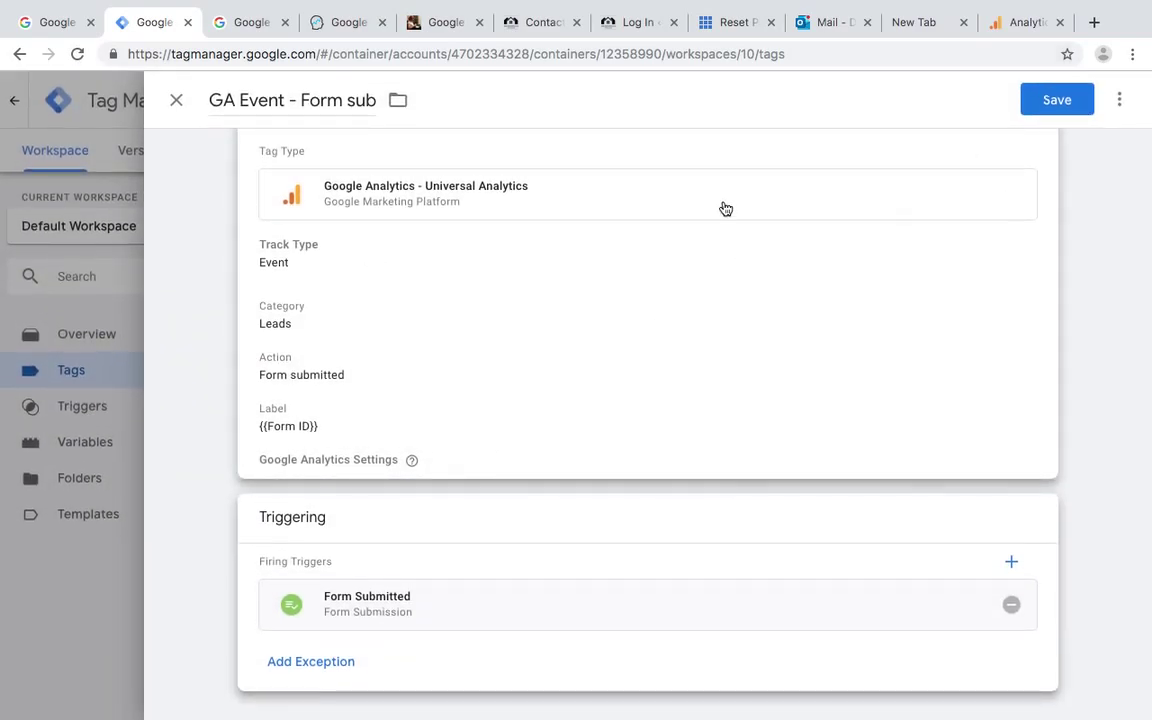
# Discard the unsaved tag and view the Analytics Realtime Events report.
pyautogui.click(177, 101)
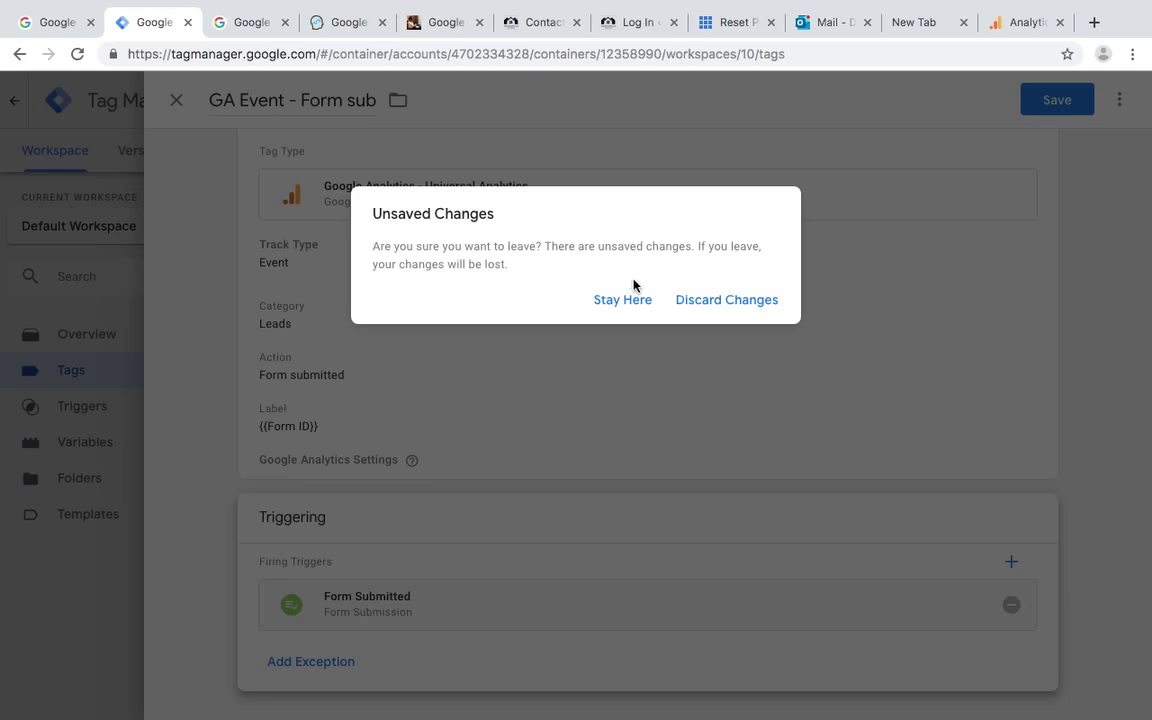
pyautogui.click(684, 300)
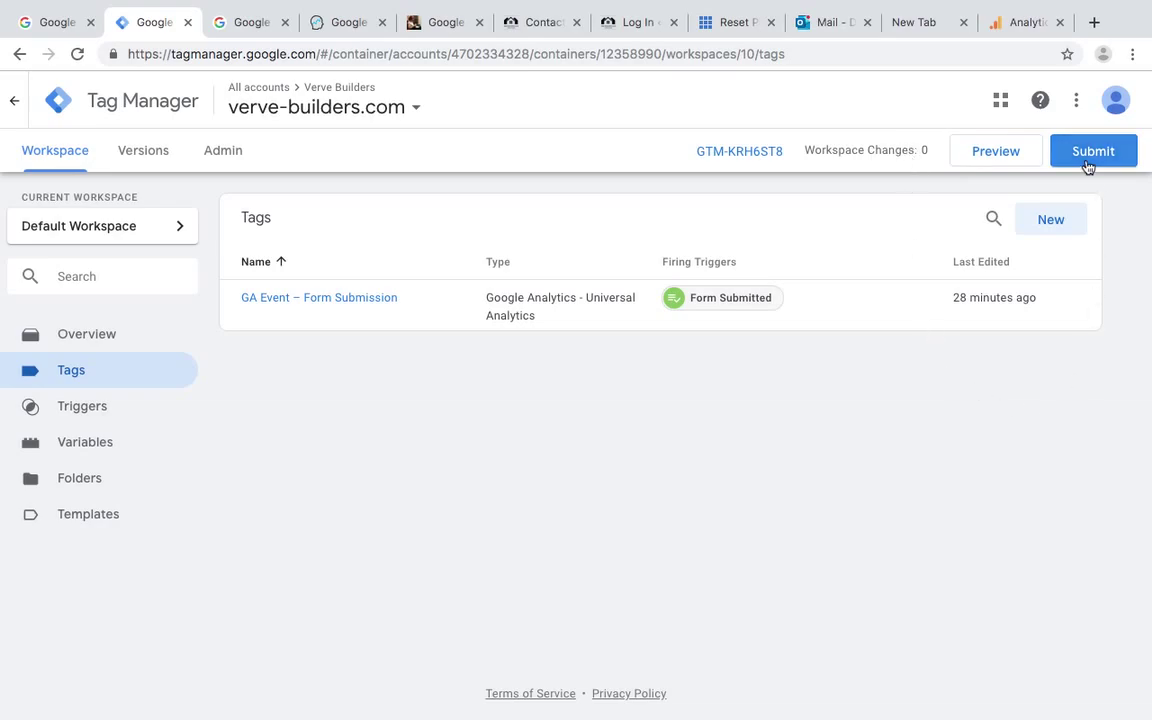
pyautogui.click(1010, 26)
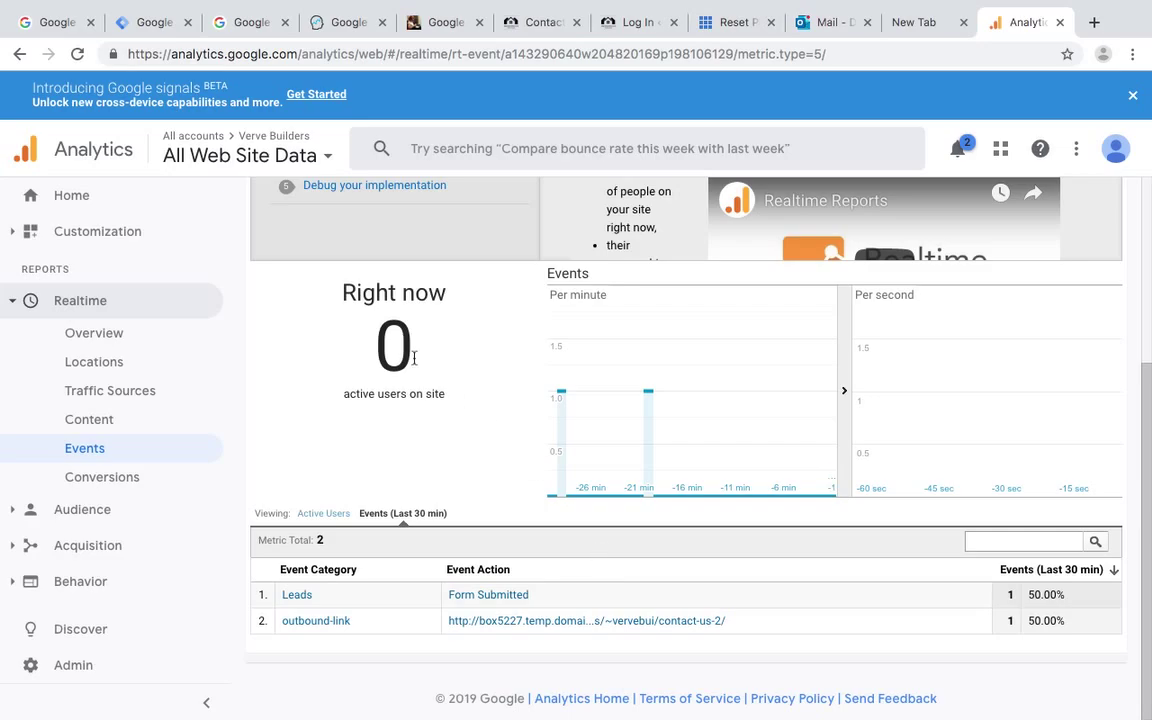
# Scroll the blog tutorial up to its 'Set up Form ID Trigger' section.
pyautogui.click(419, 30)
pyautogui.scroll(1, 443, 289)
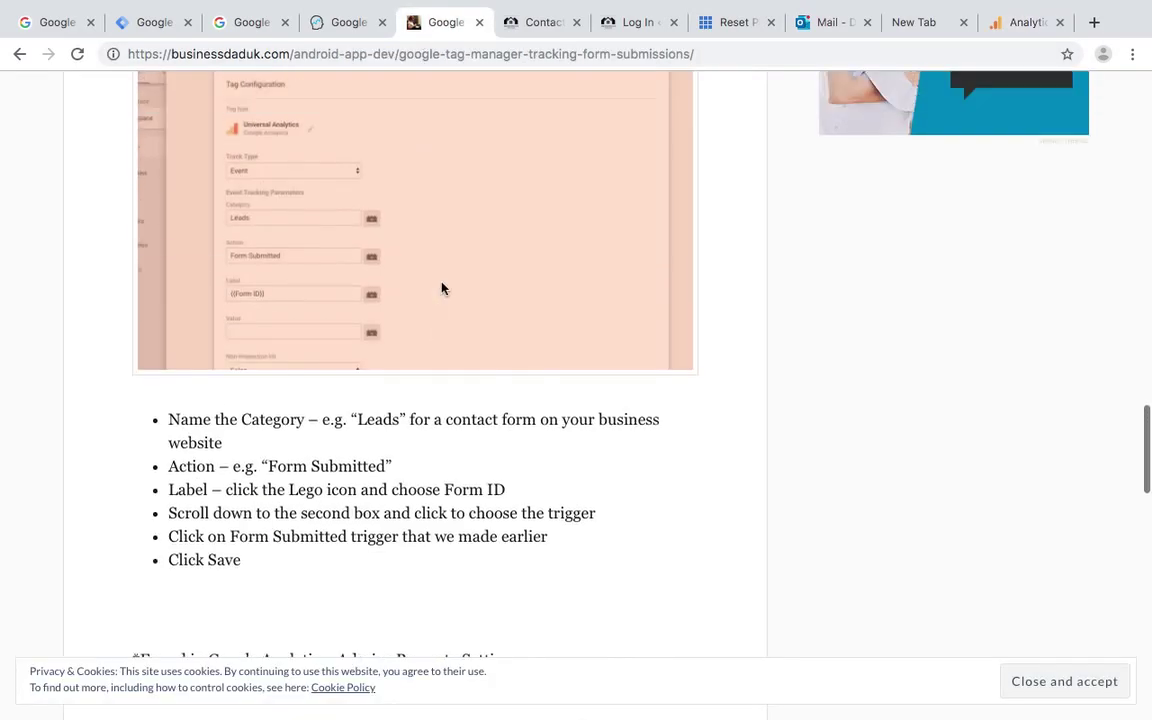
pyautogui.scroll(10, 443, 289)
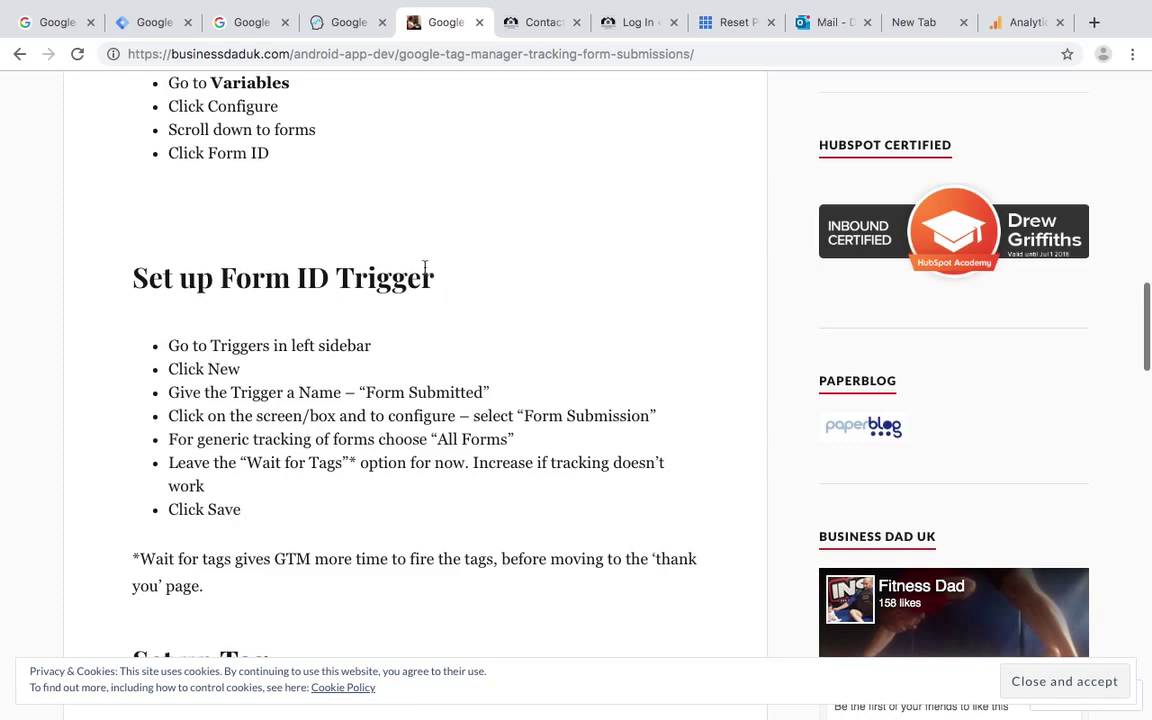
pyautogui.scroll(1, 437, 314)
# View the Contact Us page showing 'Thank you for your message. It has been sent.'.
pyautogui.click(530, 22)
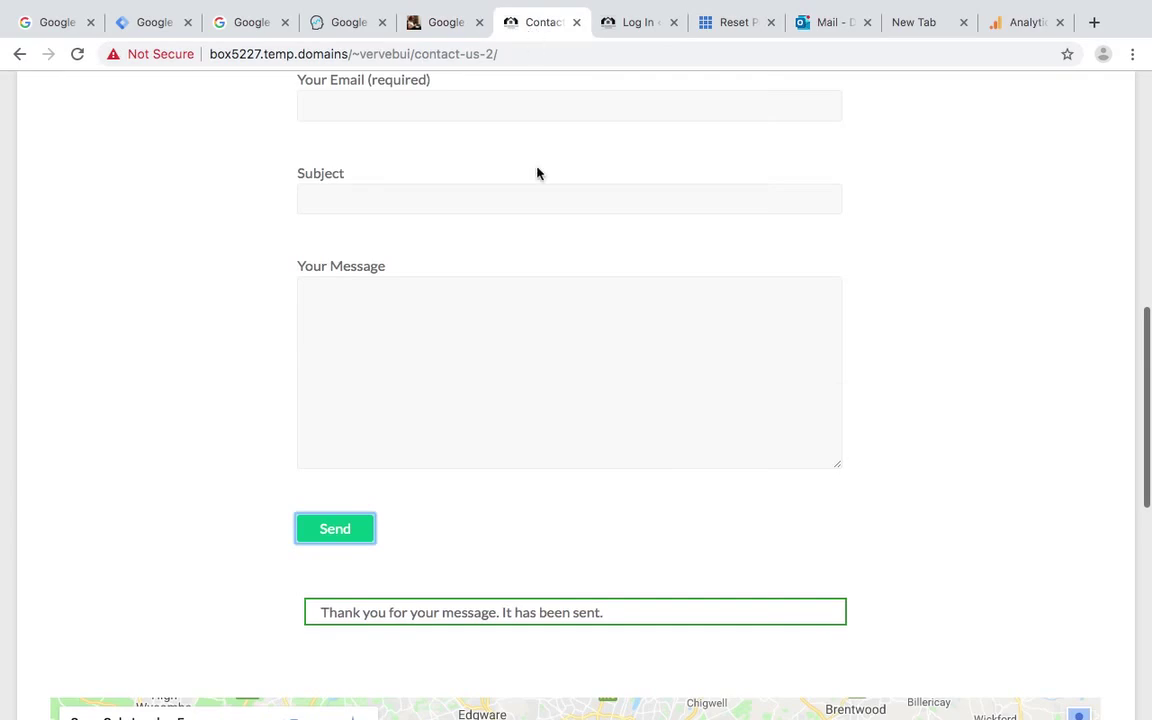
pyautogui.scroll(1, 536, 200)
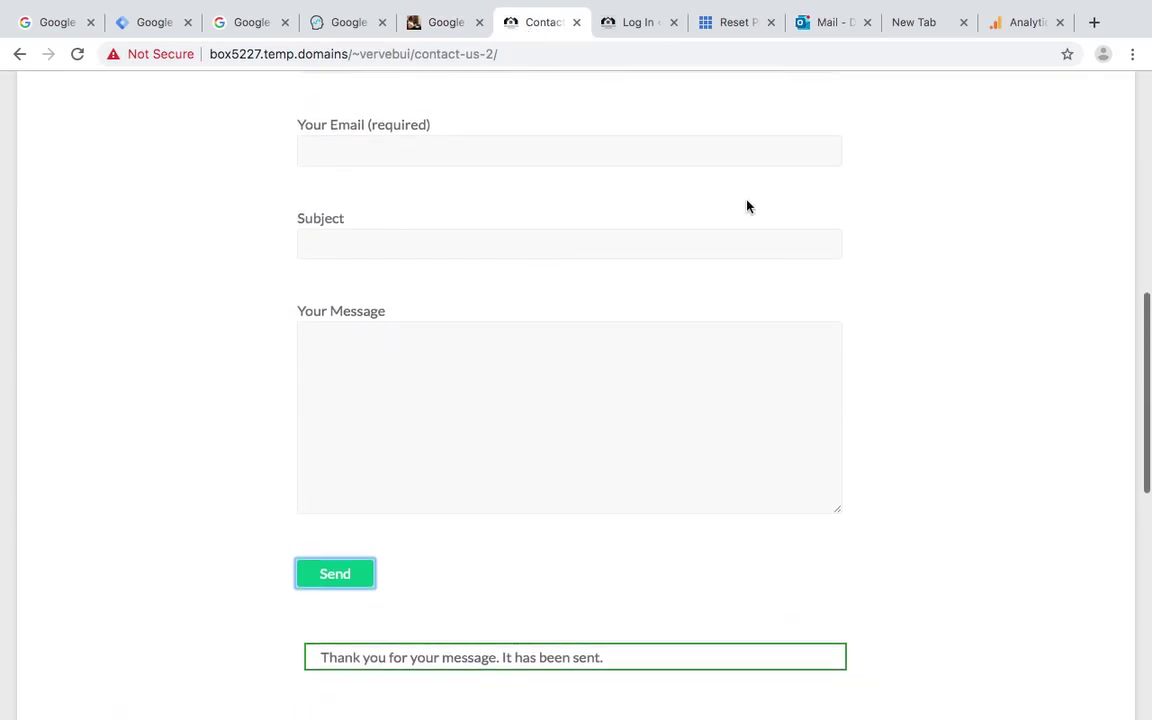